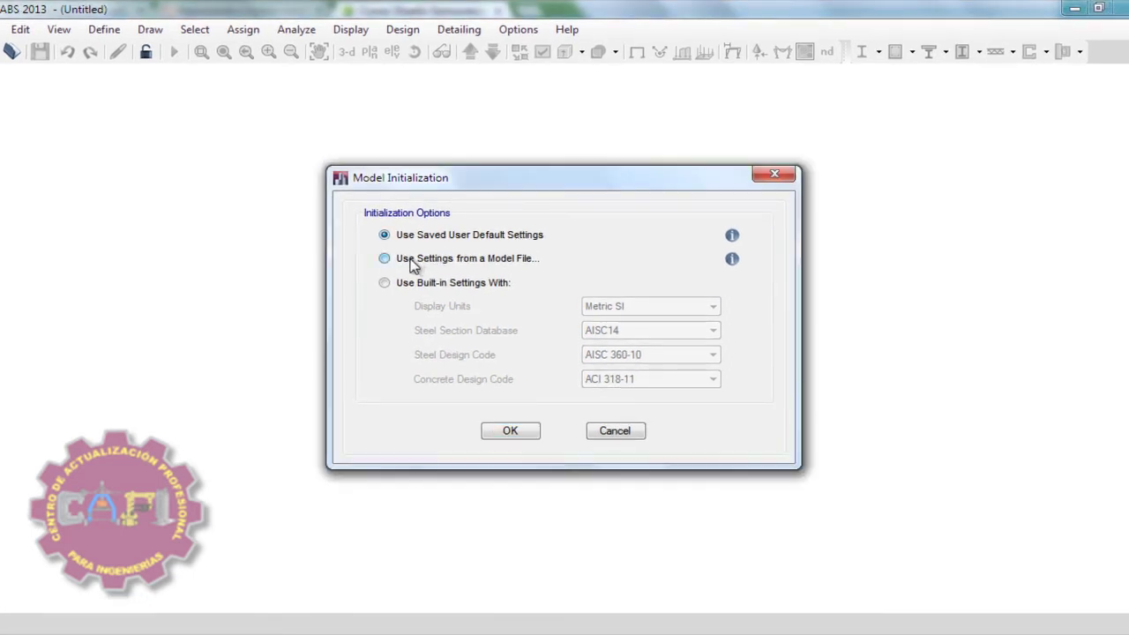
left_click(457, 260)
mouse_move(733, 261)
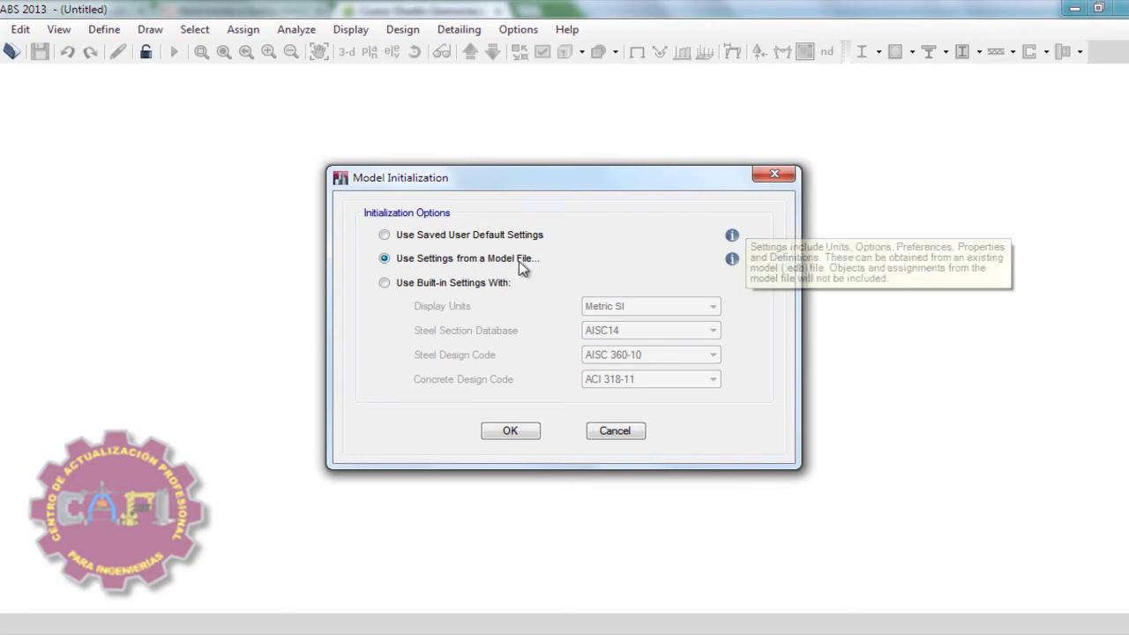
left_click(512, 433)
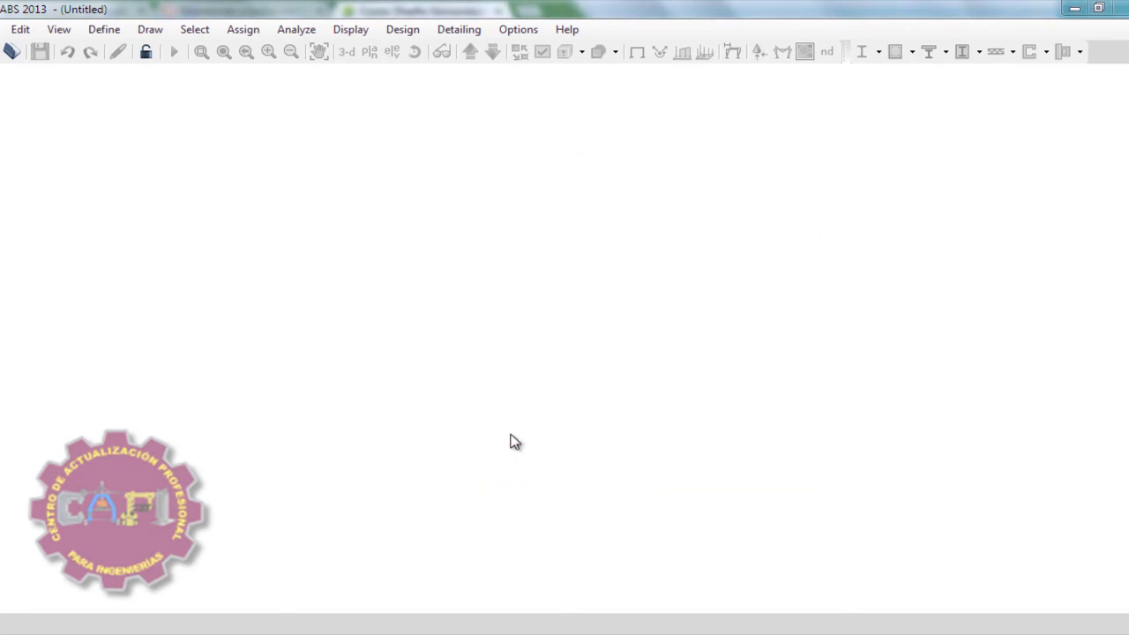
key("ctrl+o")
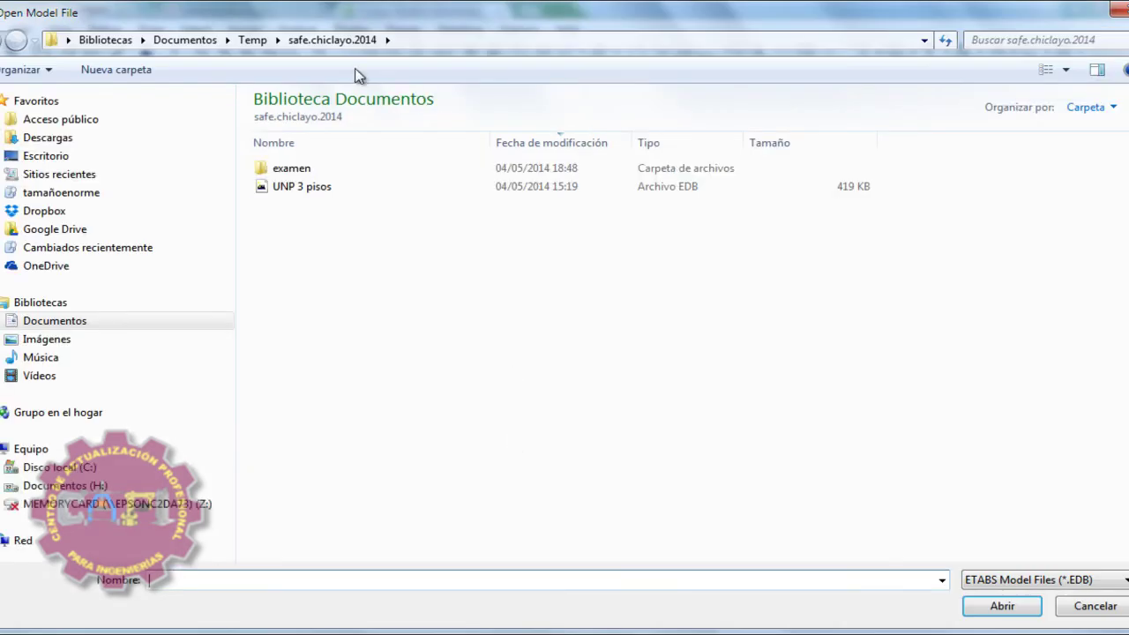
left_click(253, 39)
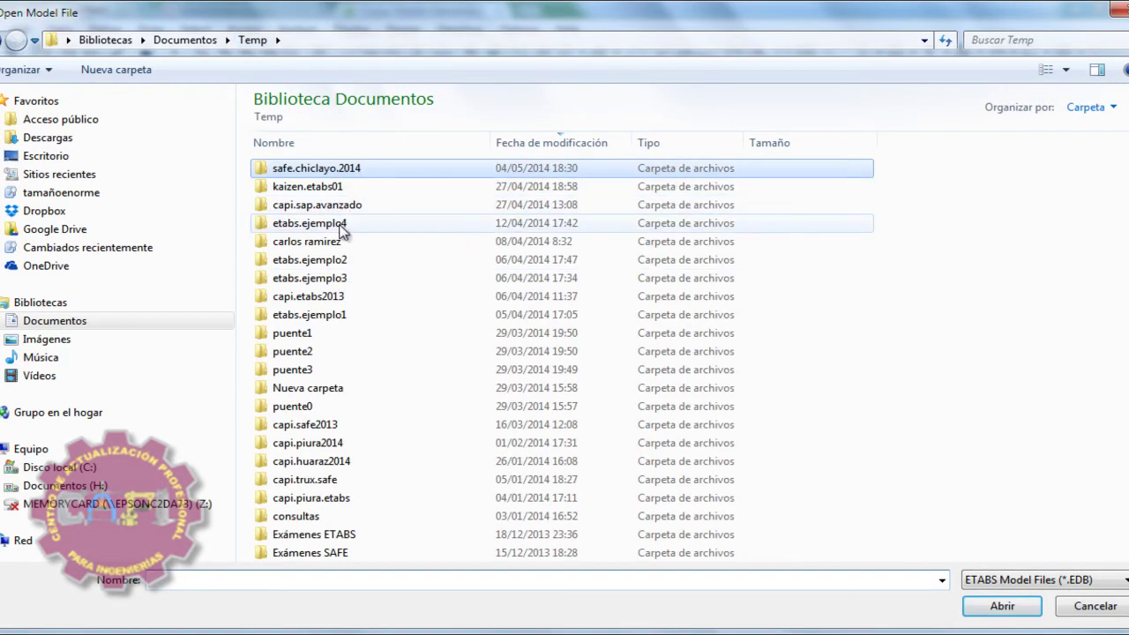
double_click(344, 222)
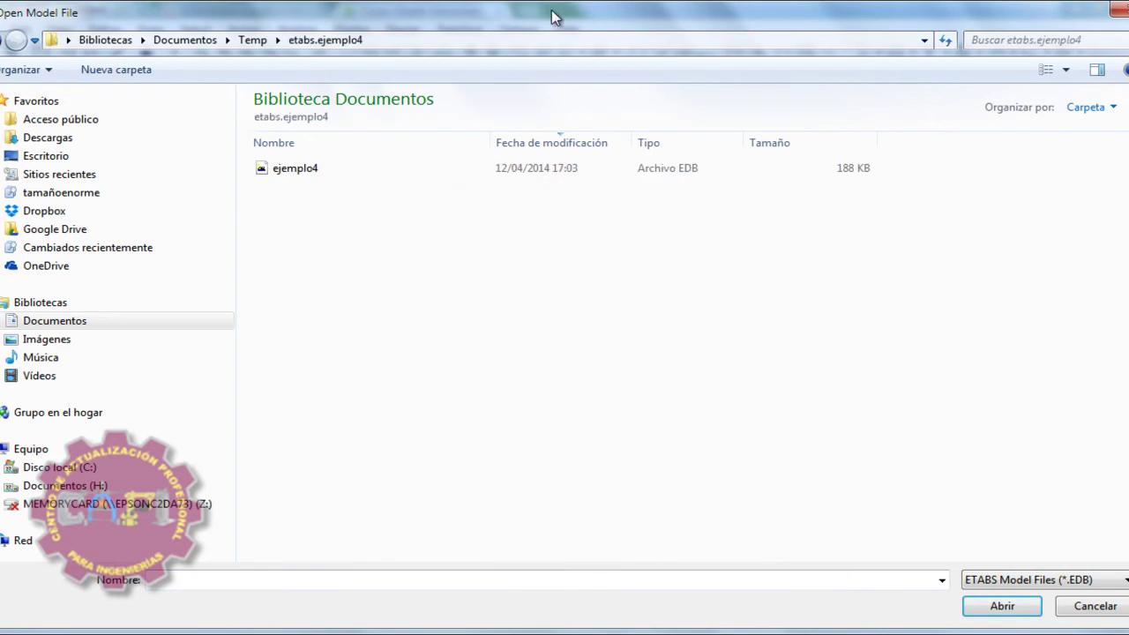
double_click(340, 167)
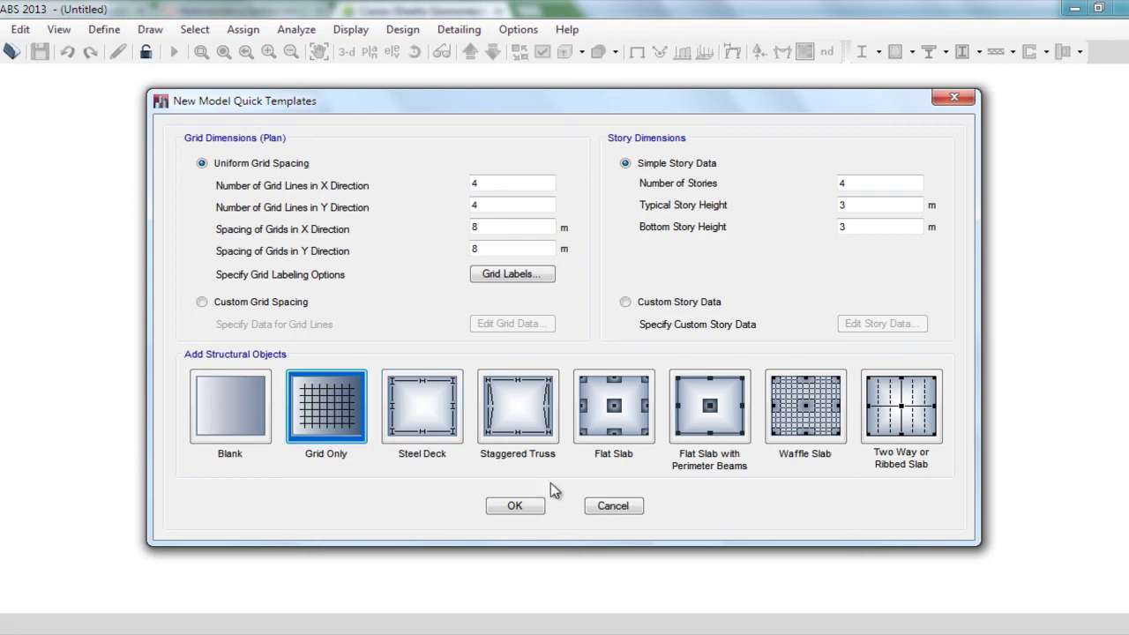
left_click(613, 507)
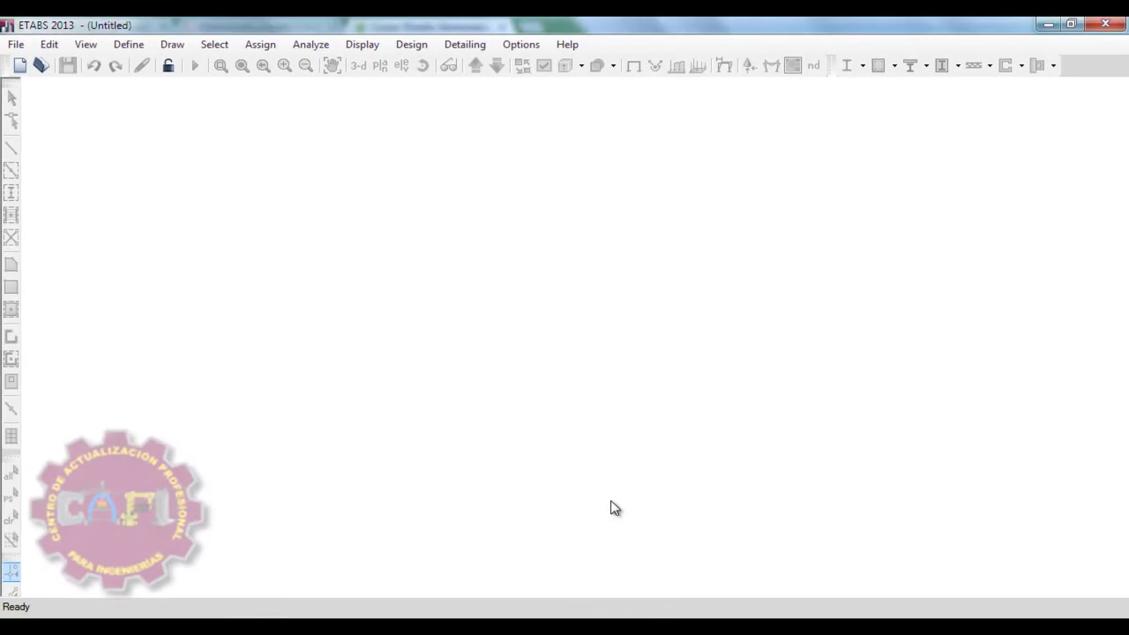
Step: Start a new model initialized with built-in settings and Metric SI display units
left_click(14, 49)
left_click(28, 62)
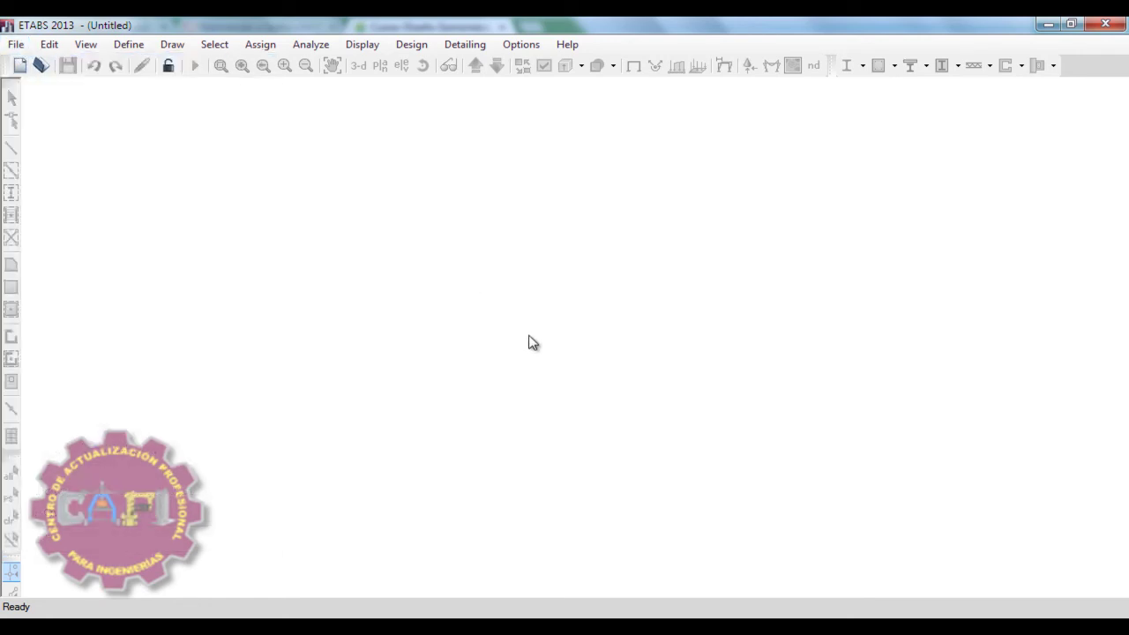
left_click(463, 285)
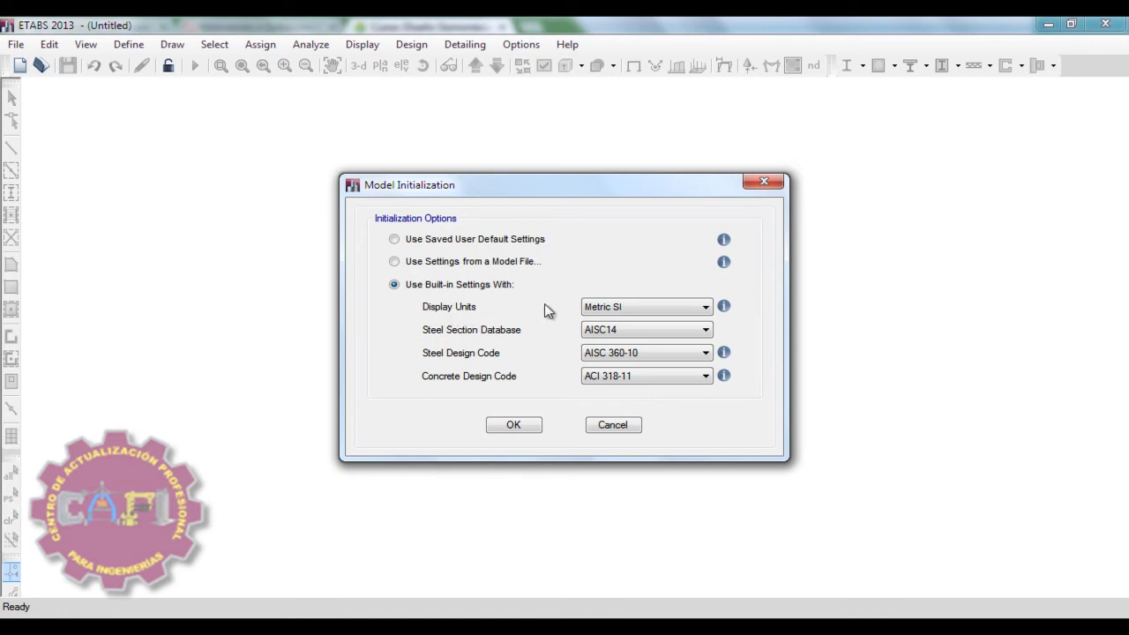
left_click(616, 308)
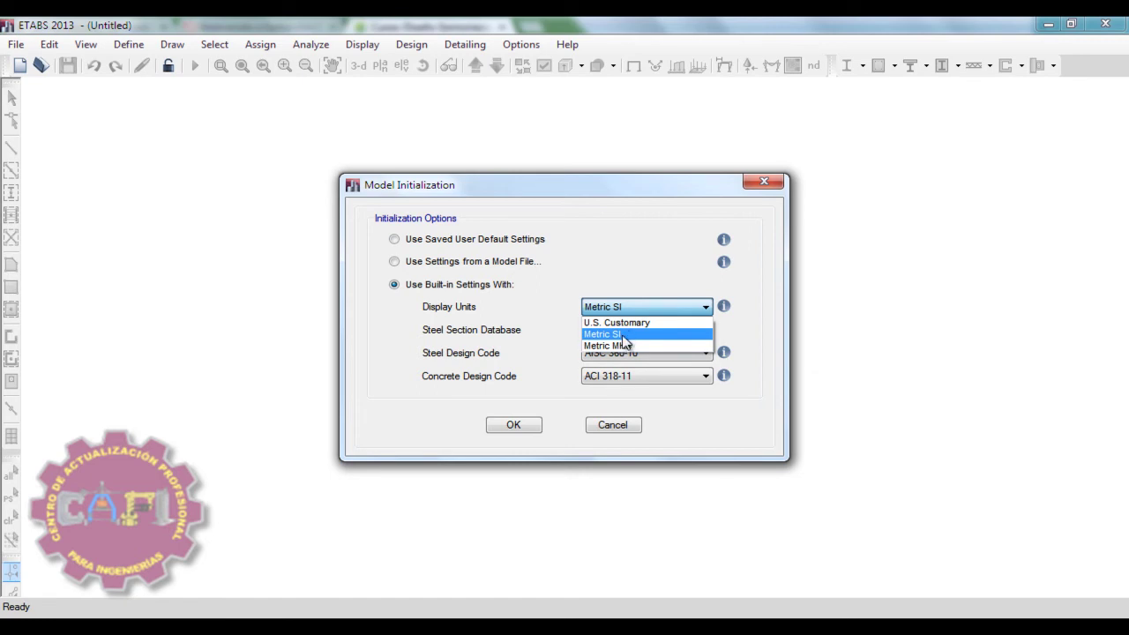
left_click(624, 335)
key("Tab")
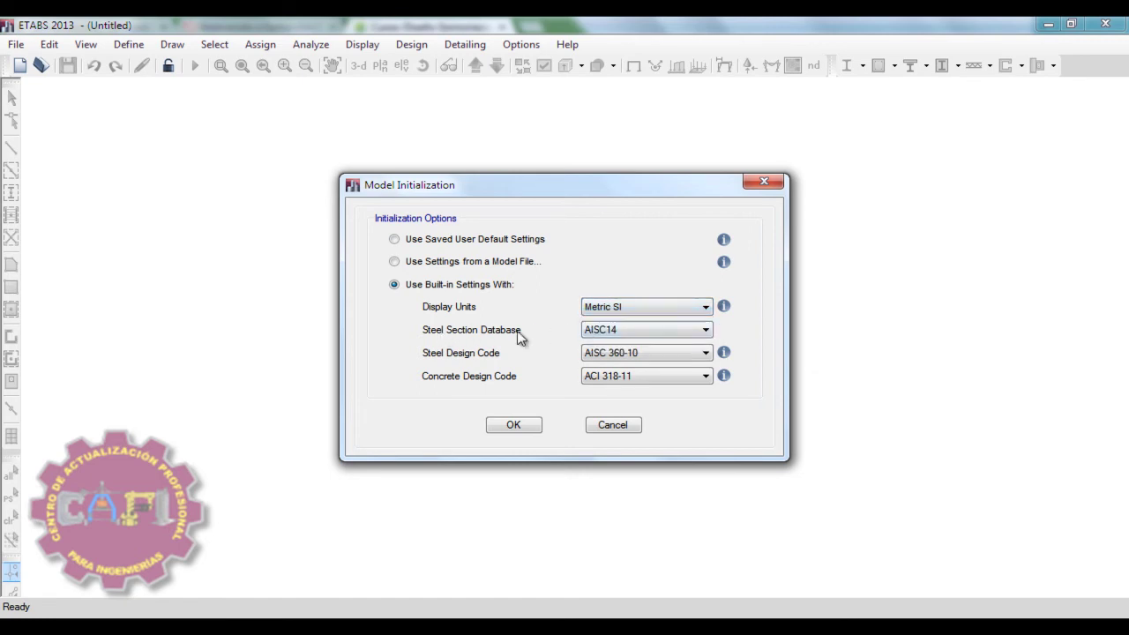
Step: Use the AISC14 steel section database with AISC 360-10 steel and ACI 318-11 concrete design codes, and accept the model initialization
left_click(621, 331)
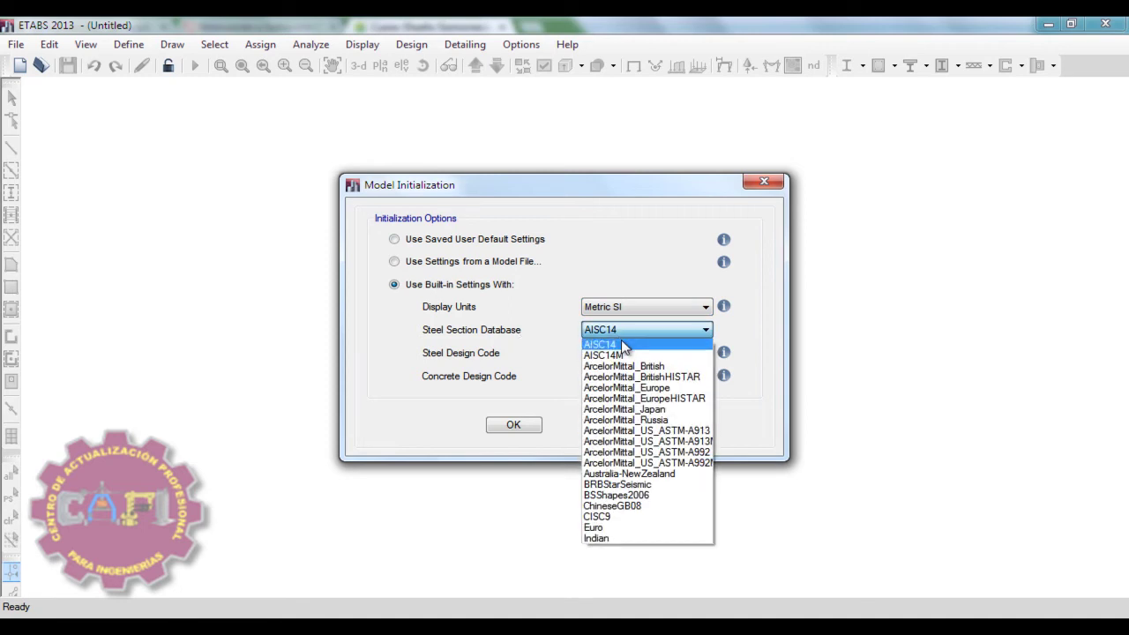
left_click(557, 338)
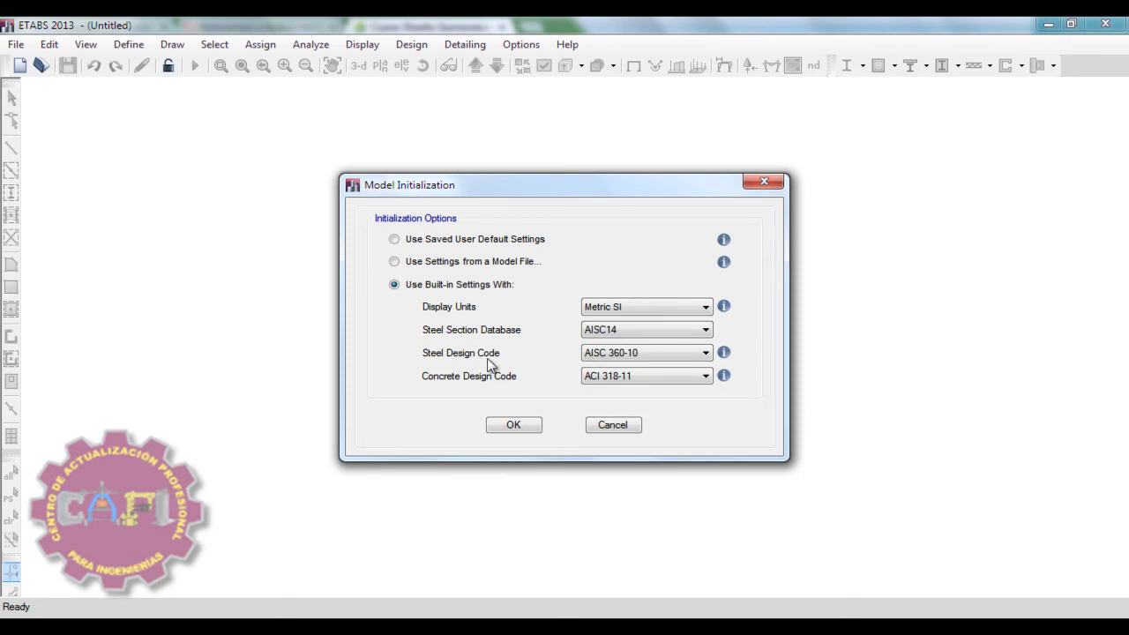
left_click(613, 354)
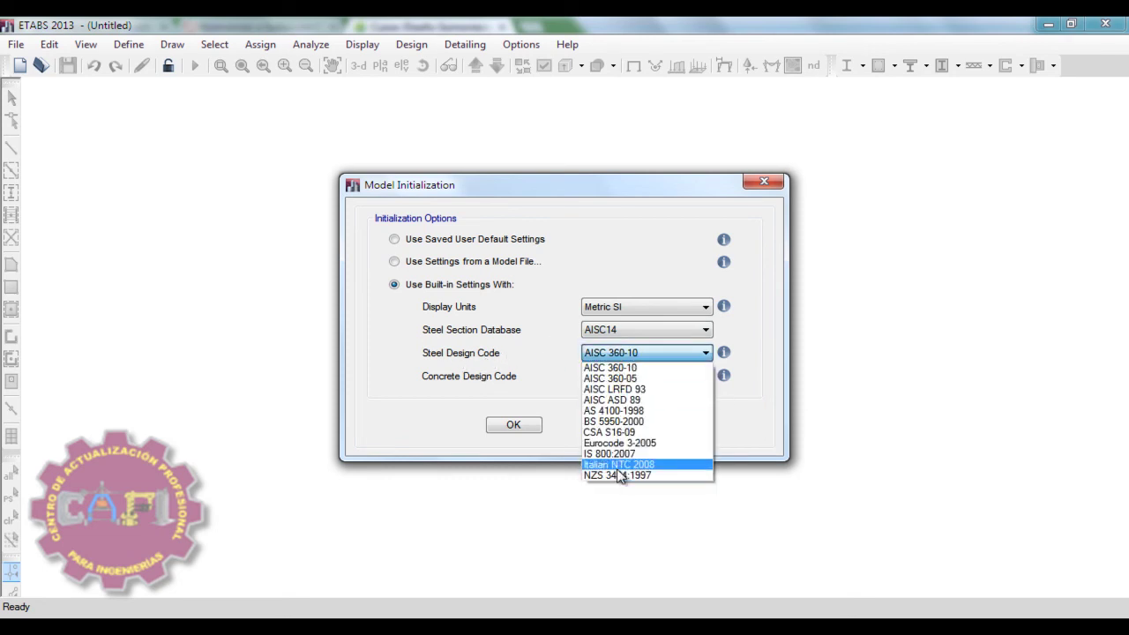
left_click(642, 352)
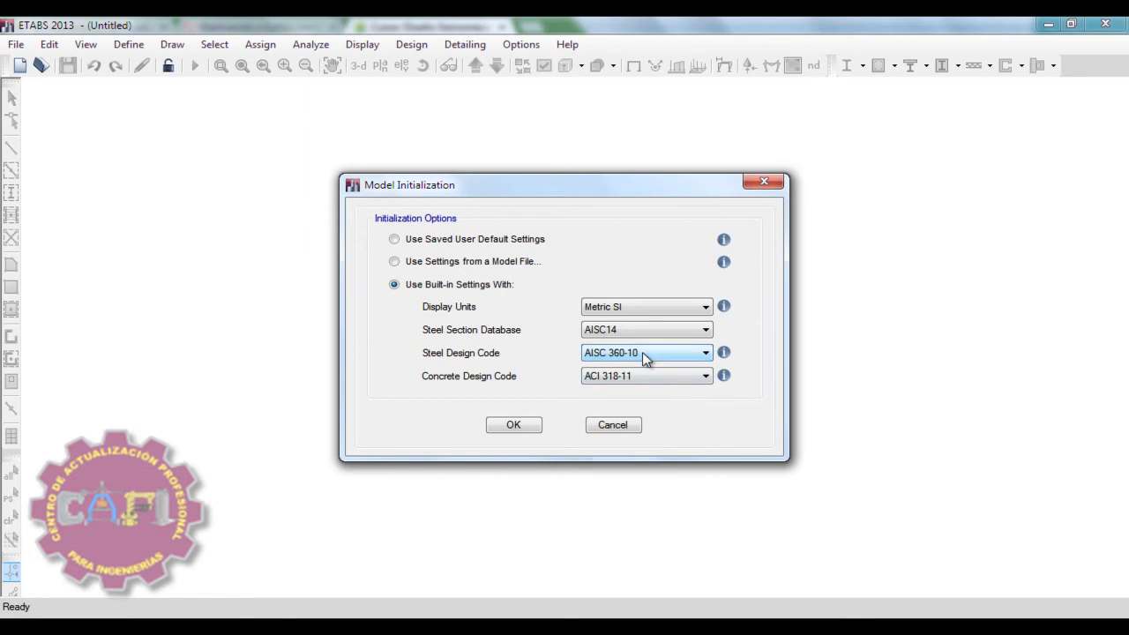
key("Tab")
left_click(609, 379)
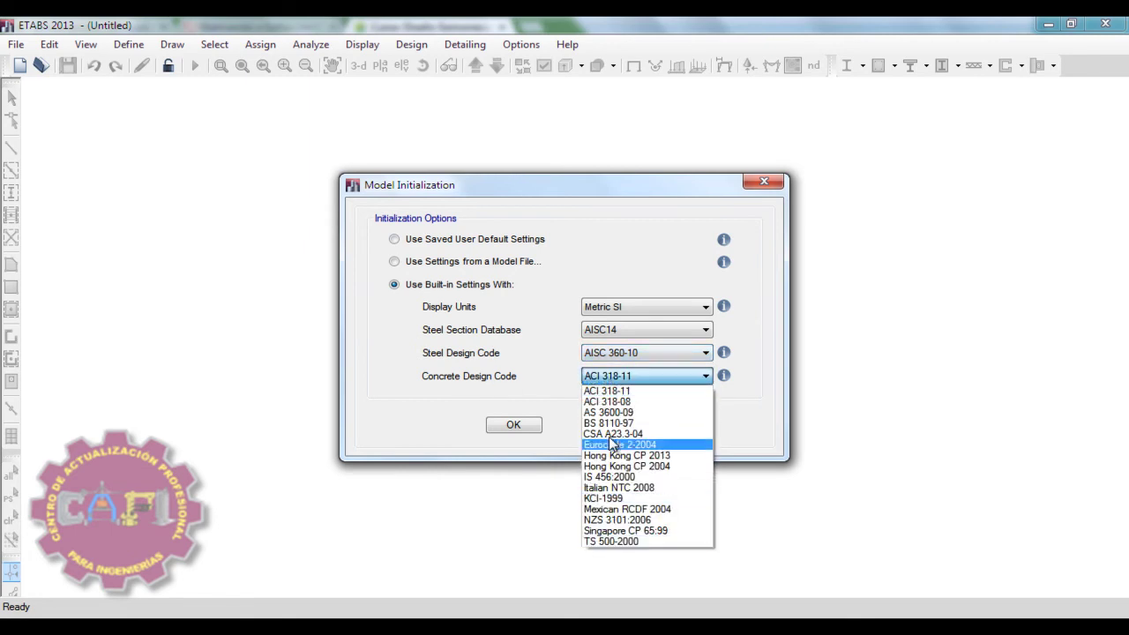
left_click(621, 394)
left_click(522, 427)
Step: Define a uniform plan grid with 6 lines in X and 4 in Y, spaced 4 m in X and 6.50 m in Y
left_click_drag(564, 135, 511, 132)
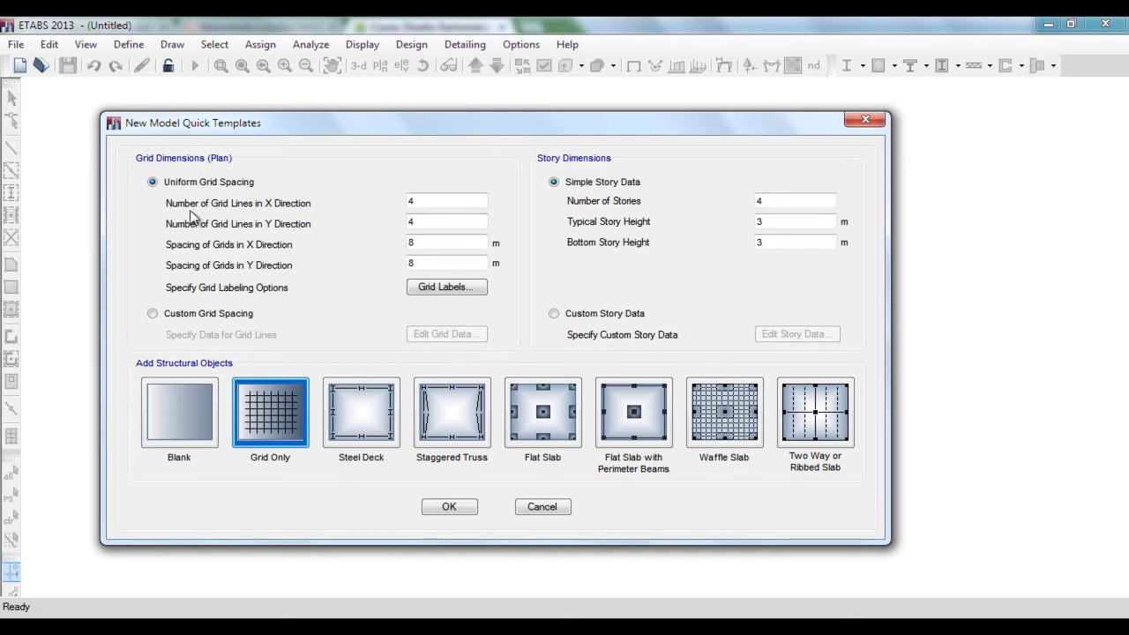
double_click(420, 202)
type("6")
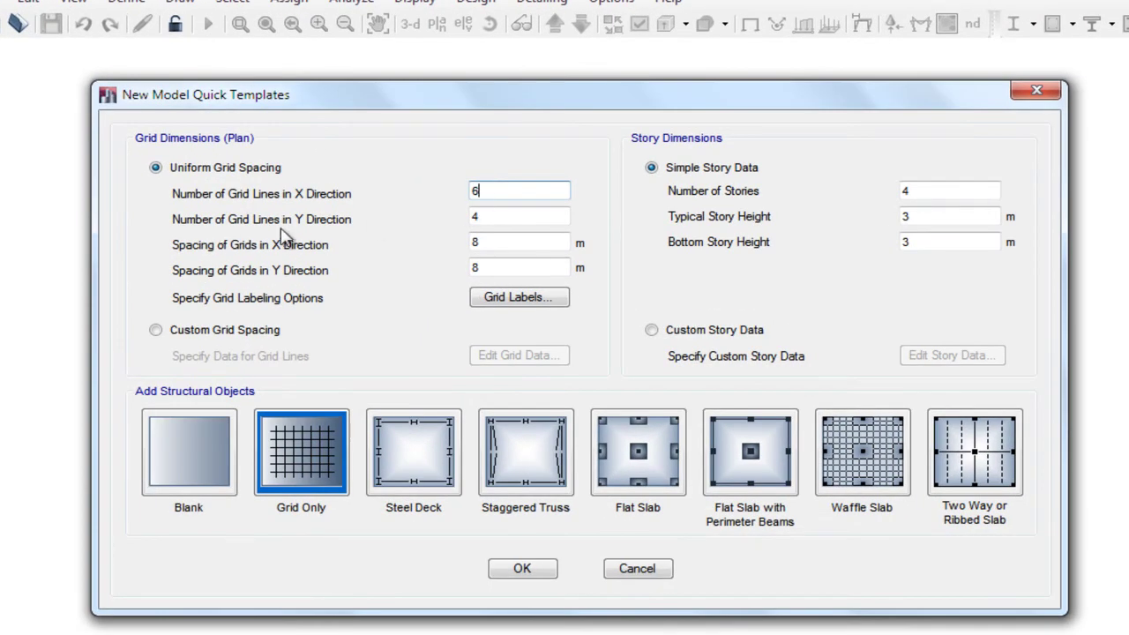
double_click(487, 219)
type("4")
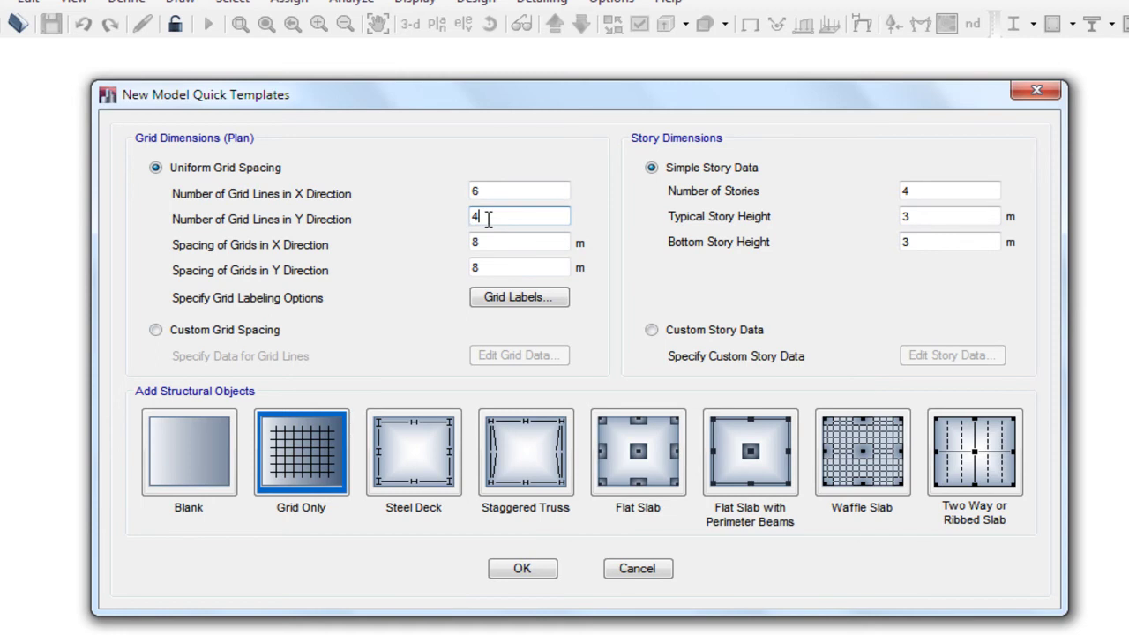
double_click(484, 244)
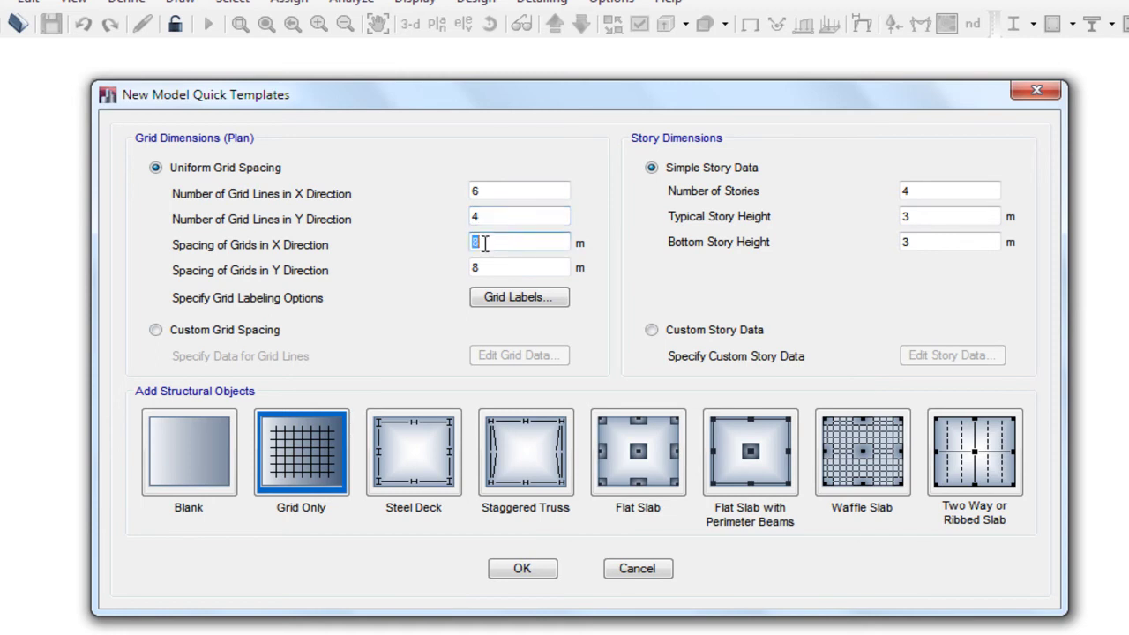
type("4")
double_click(490, 266)
type("6.50")
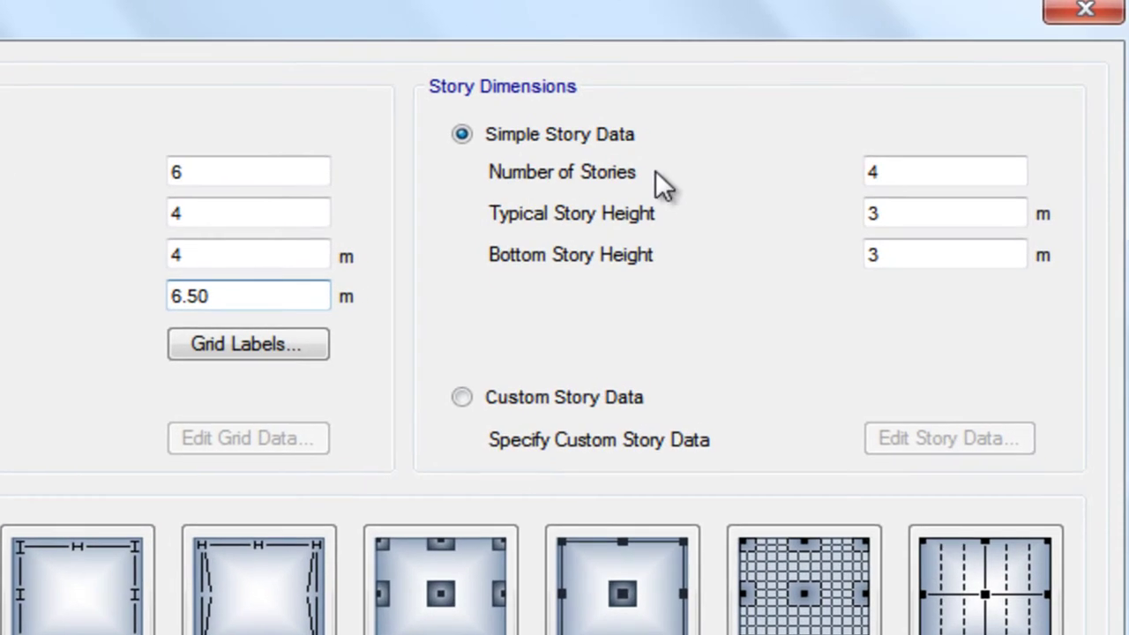
Step: Set the story dimensions to 7 stories, with a typical height of 2.80 m and a bottom story height of 3.30 m
left_click(953, 132)
double_click(885, 170)
type("7")
left_click(909, 210)
double_click(898, 217)
type("2.80")
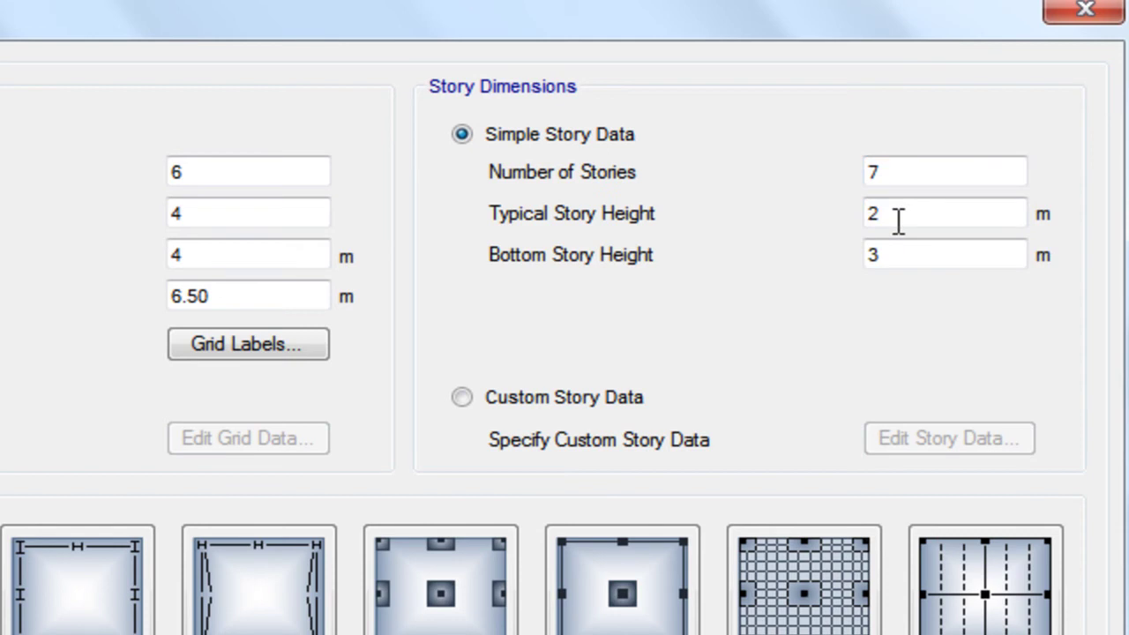
double_click(913, 254)
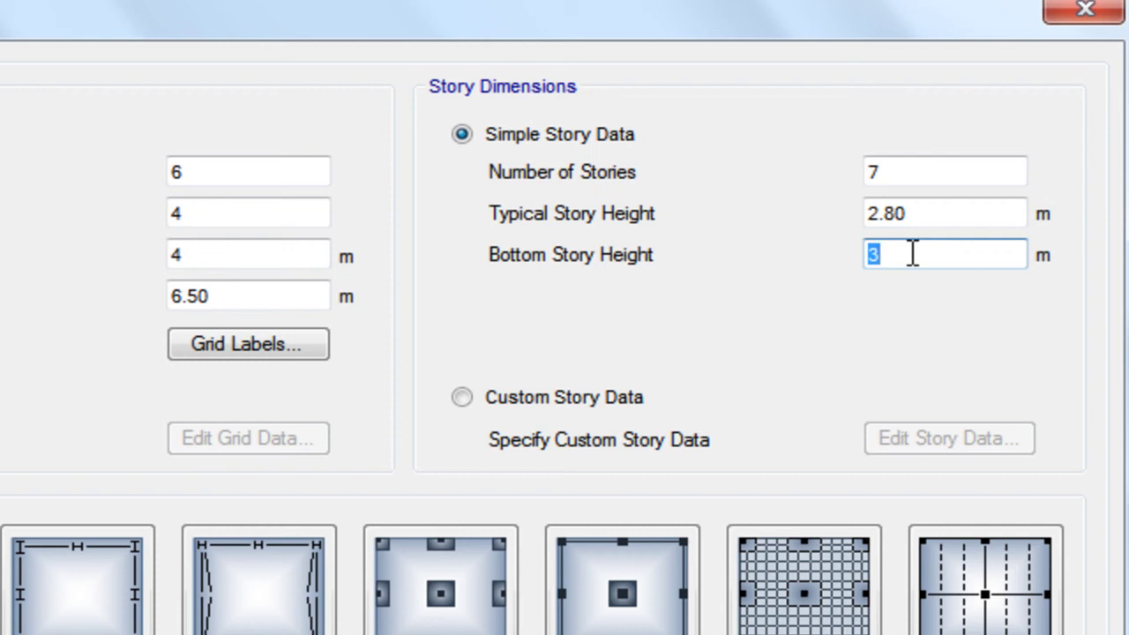
type("3.30")
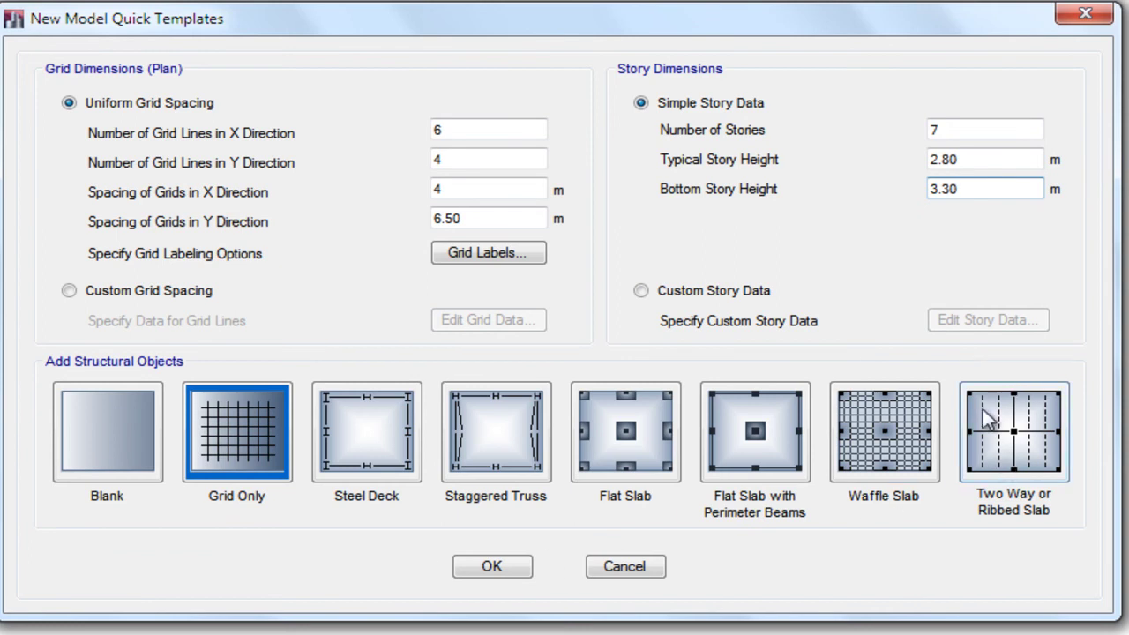
Step: Choose the Two Way or Ribbed Slab template, keep the 0.15 m edge overhangs, and set the bottom restraints to Fixed
left_click(1049, 454)
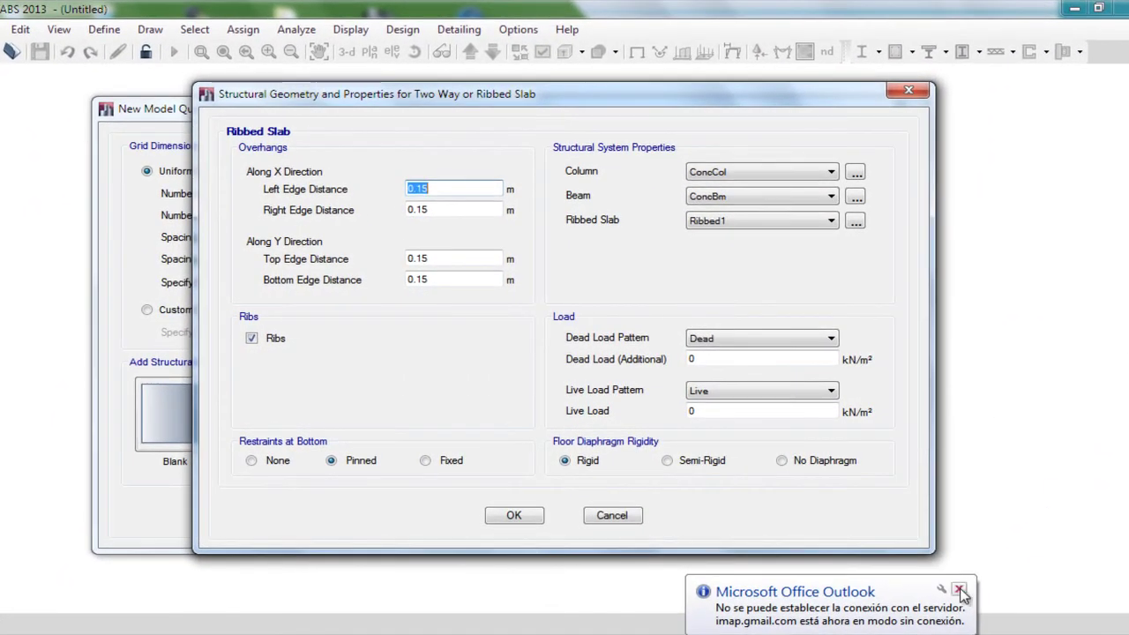
left_click(955, 585)
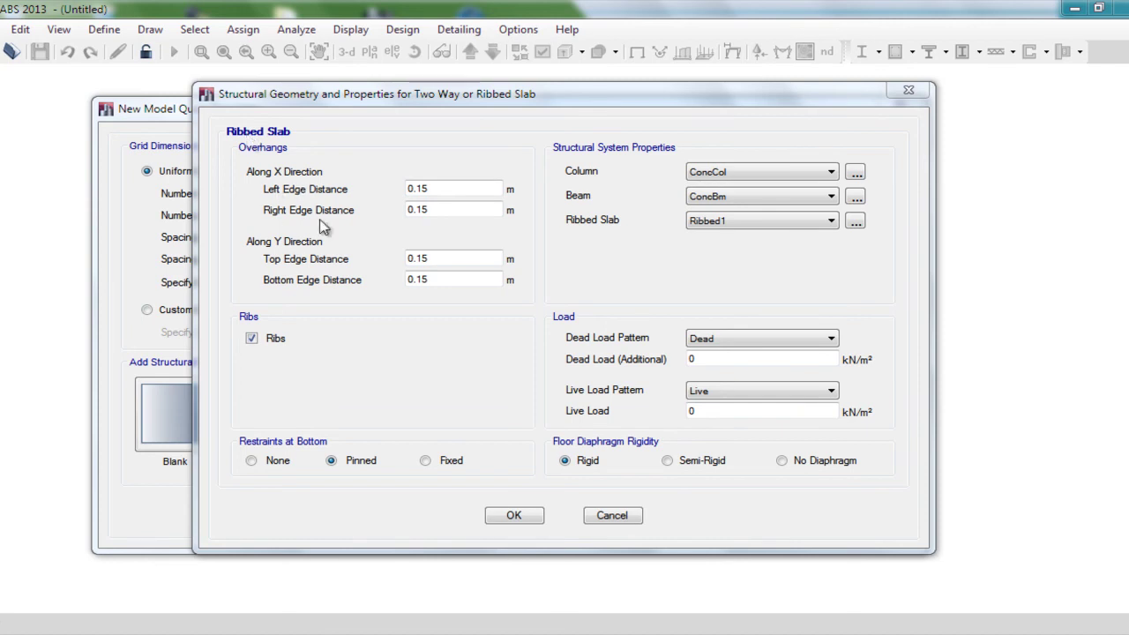
double_click(432, 189)
key("Tab")
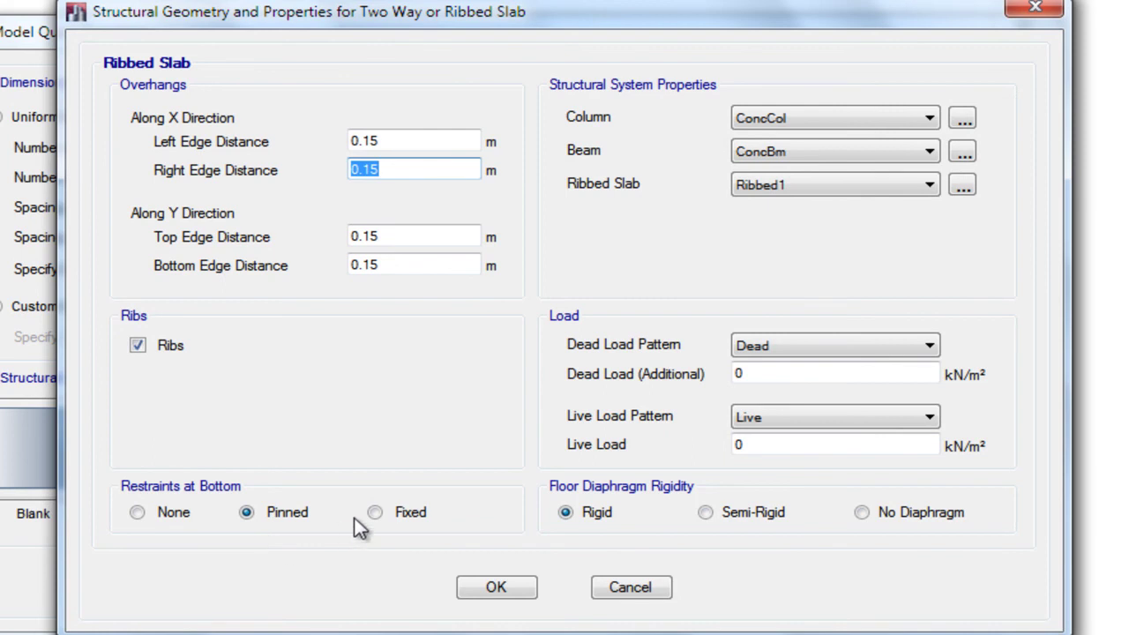
left_click(390, 512)
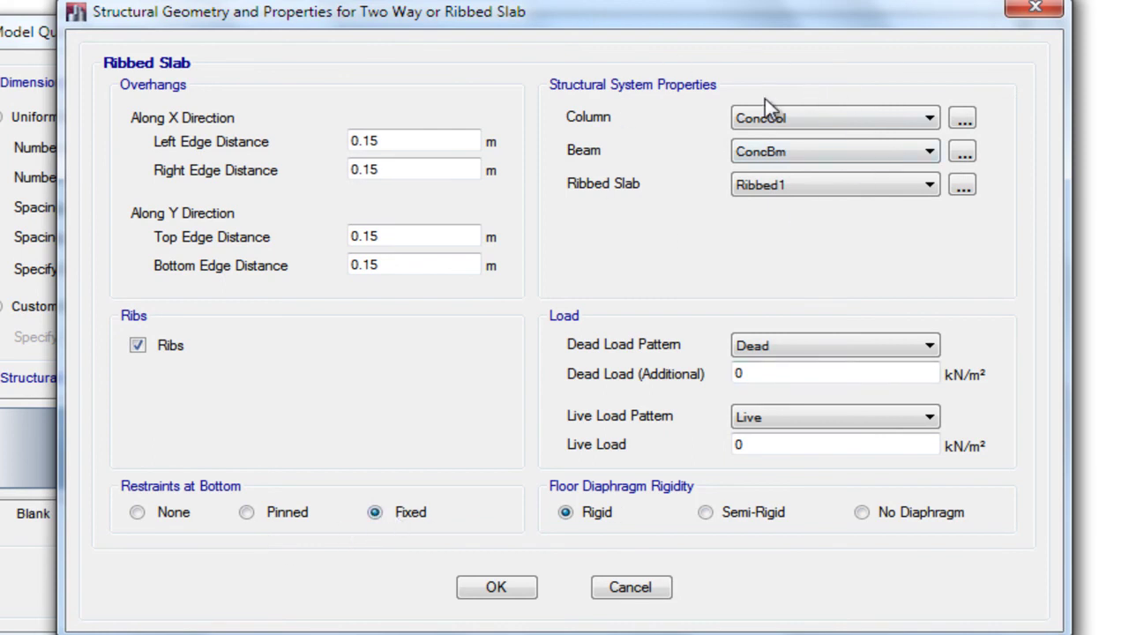
Step: Assign ConcCol to the columns, ConcBm to the beams and Ribbed1 to the ribbed slab as structural system properties
left_click(796, 122)
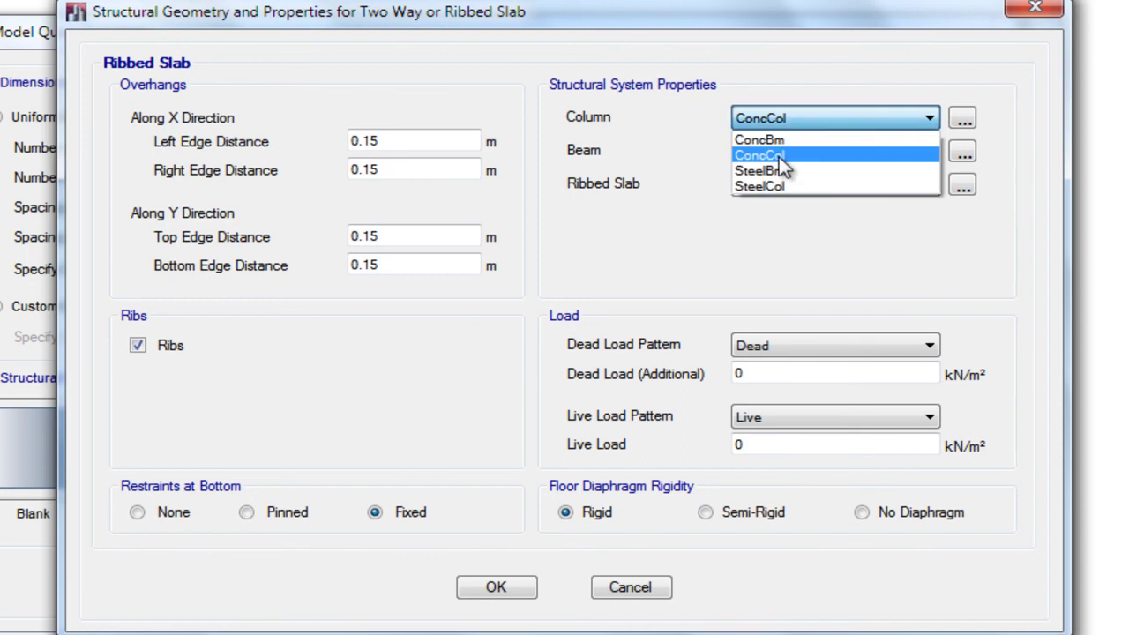
left_click(779, 157)
left_click(768, 153)
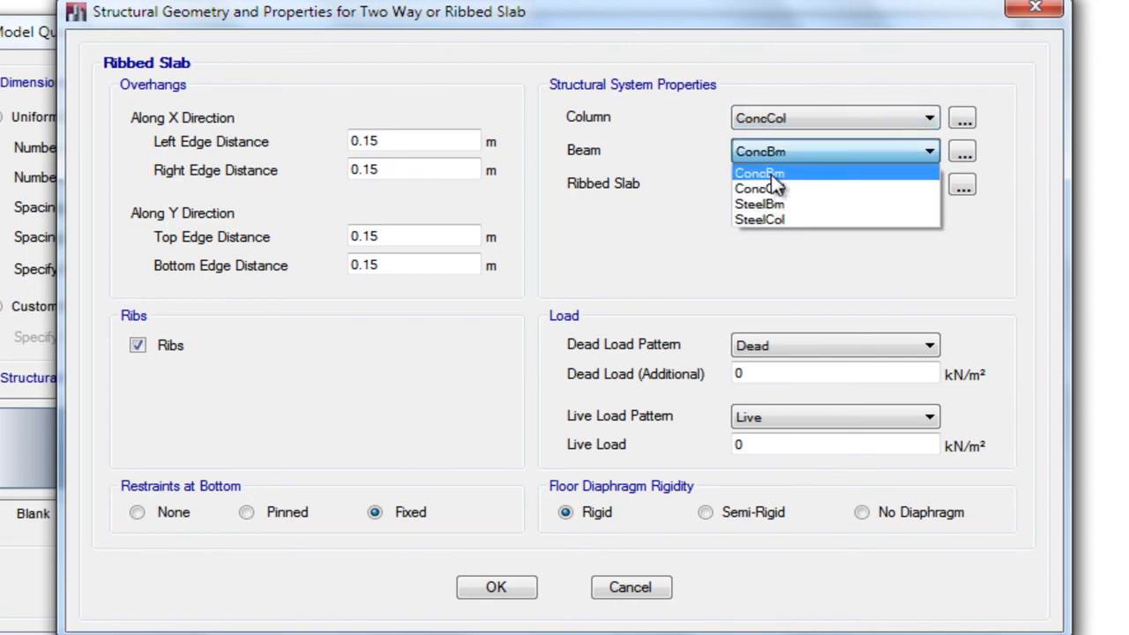
left_click(769, 175)
left_click(817, 189)
left_click(782, 220)
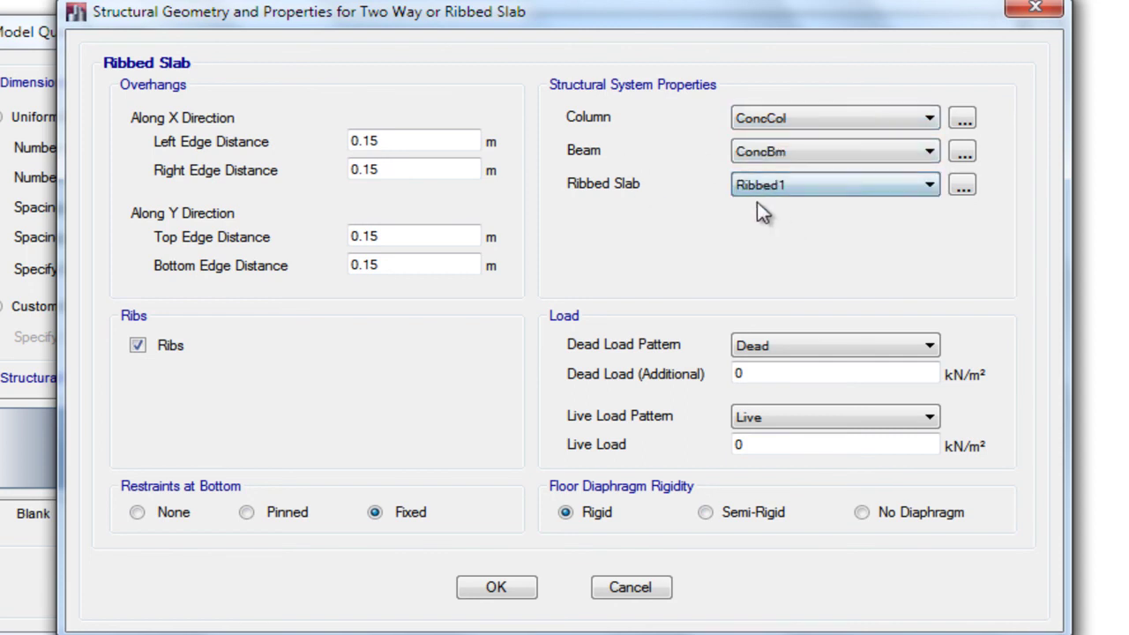
Step: Review the Ribbed1 slab's property data, including its material, depth, thickness and rib dimensions, without changing the definition
left_click(963, 186)
left_click(381, 257)
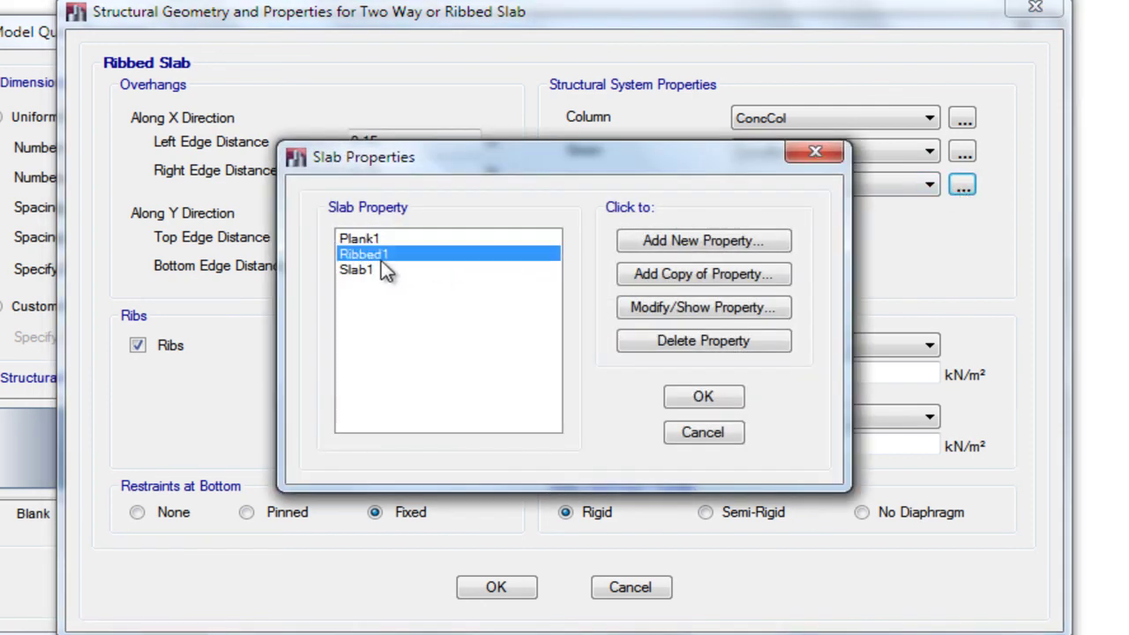
left_click(711, 319)
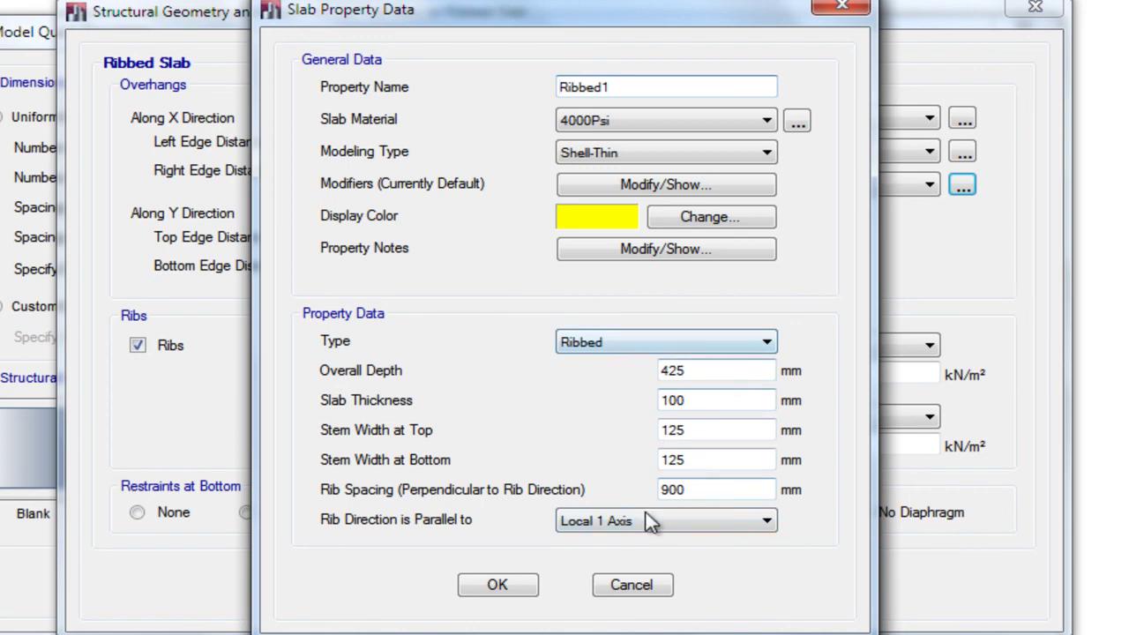
left_click(508, 587)
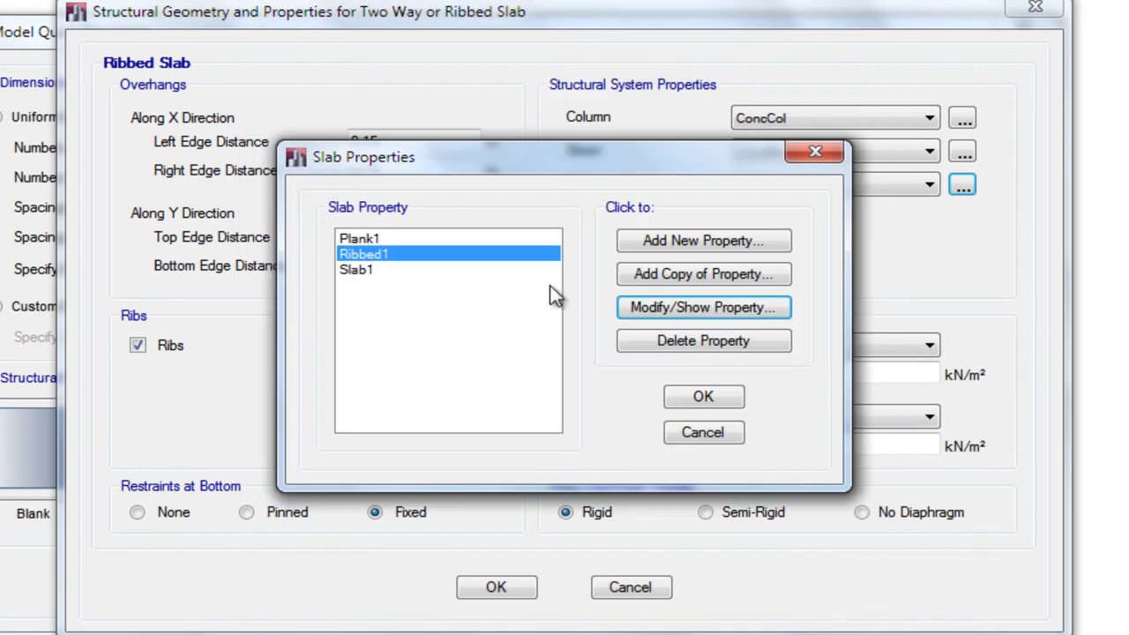
left_click(706, 437)
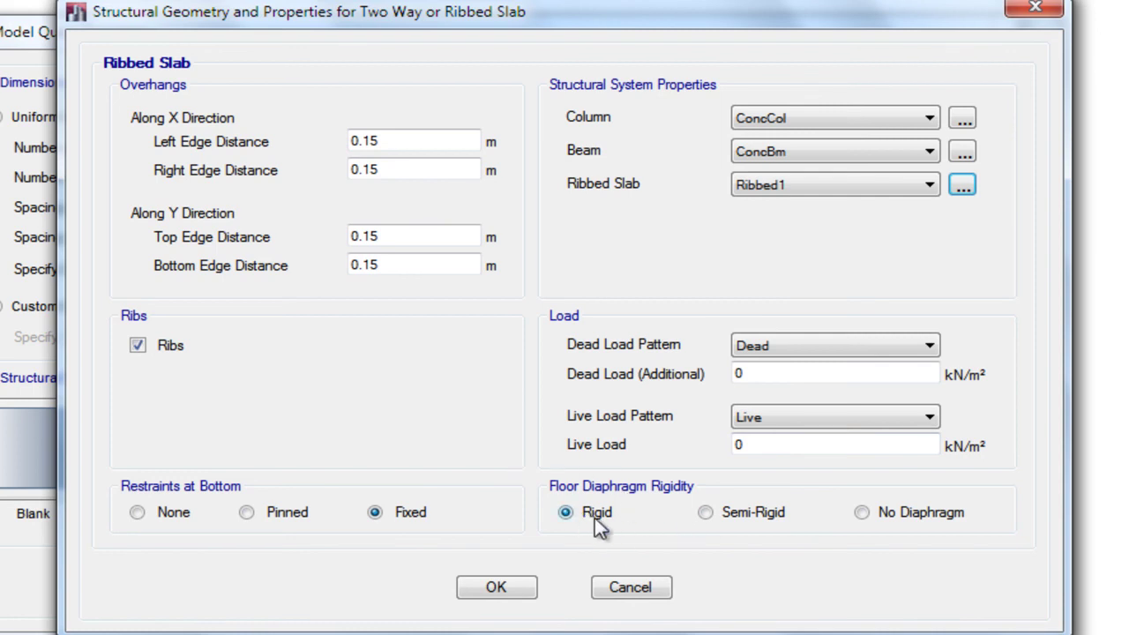
Step: Try the Semi-Rigid and No Diaphragm options for the floor diaphragm rigidity, and return it to Rigid
left_click(747, 518)
left_click(877, 519)
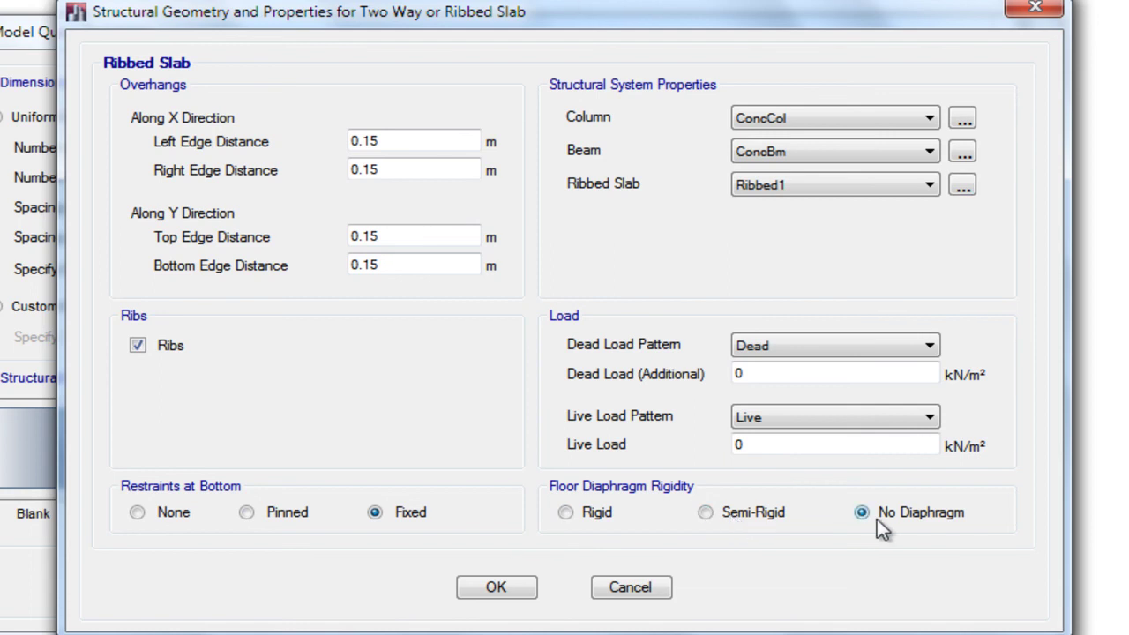
left_click(577, 519)
Step: Set the additional dead load to 1 kN/m² and the live load to 3 kN/m², and generate the building model
double_click(788, 370)
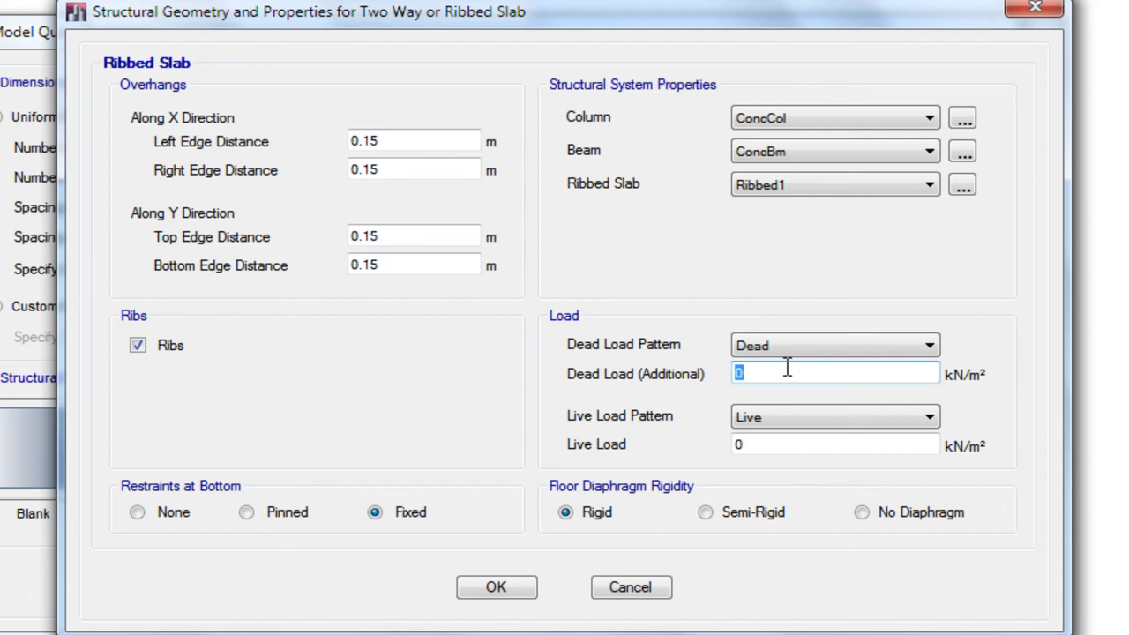
type("1")
double_click(784, 445)
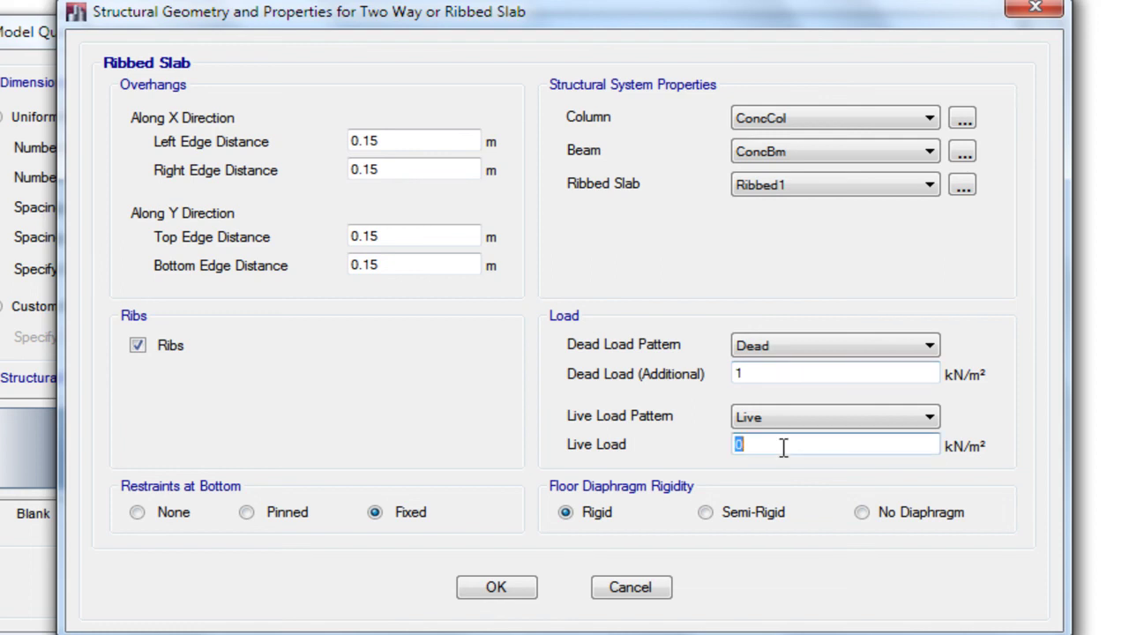
type("3")
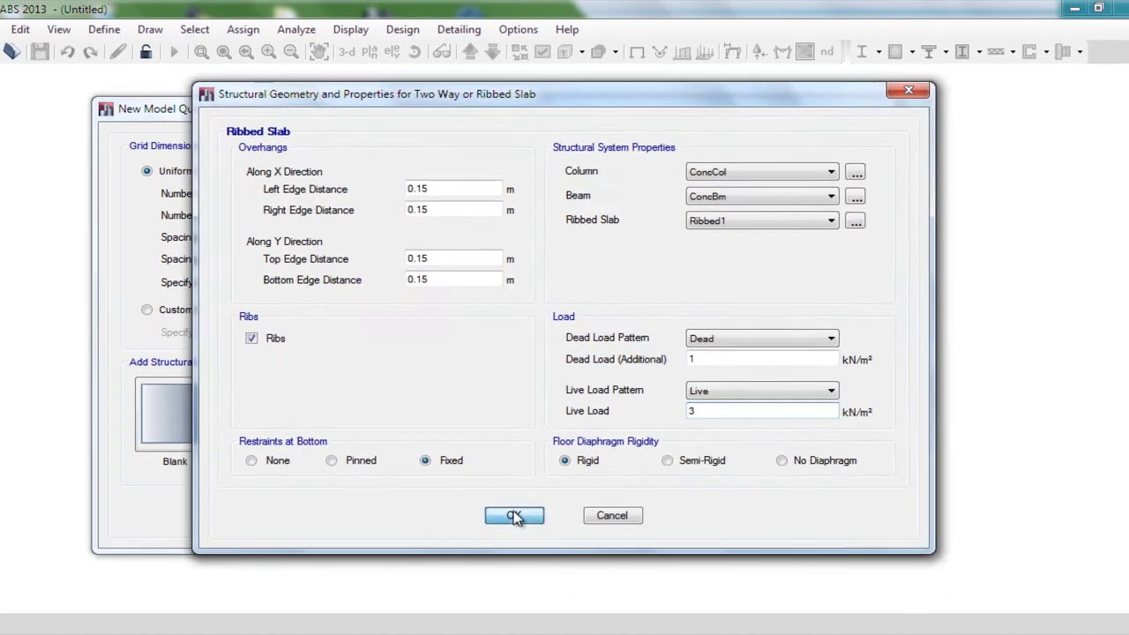
left_click(494, 587)
left_click(441, 589)
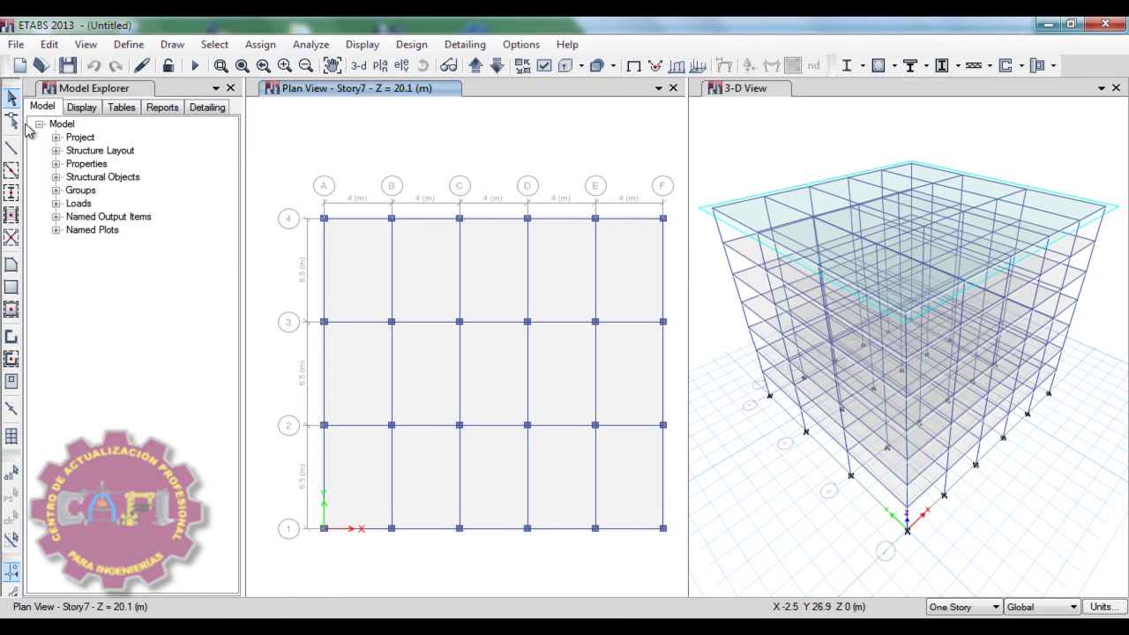
Step: Look through the Display, Tables, Reports and Detailing contents of the Model Explorer, and activate the 3-D view and the Story7 plan view in turn
left_click(81, 106)
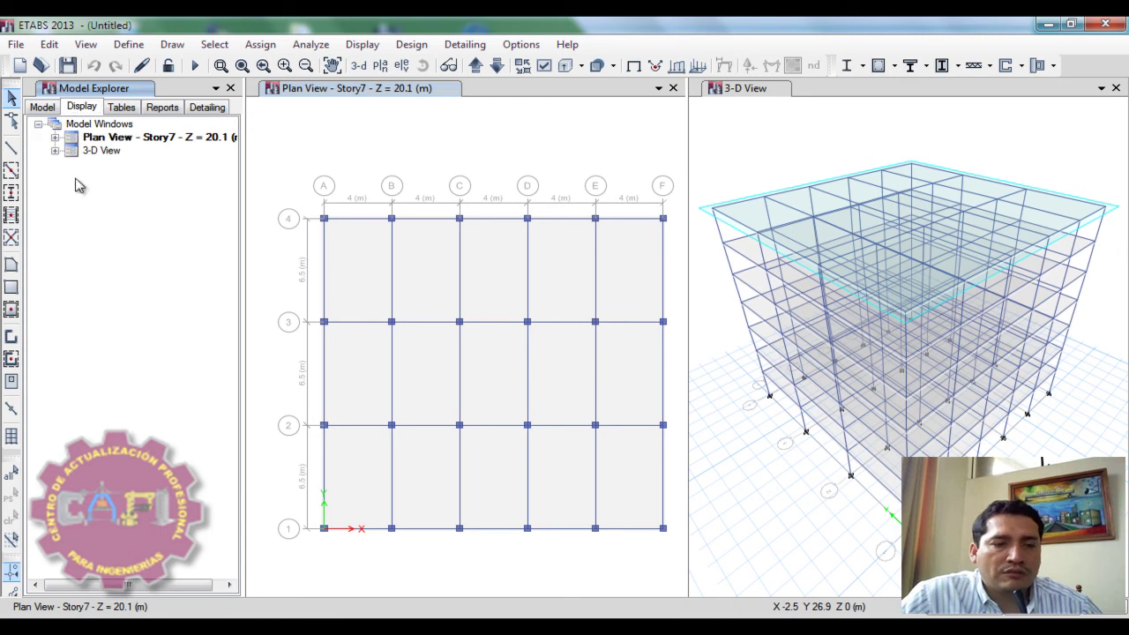
left_click(126, 109)
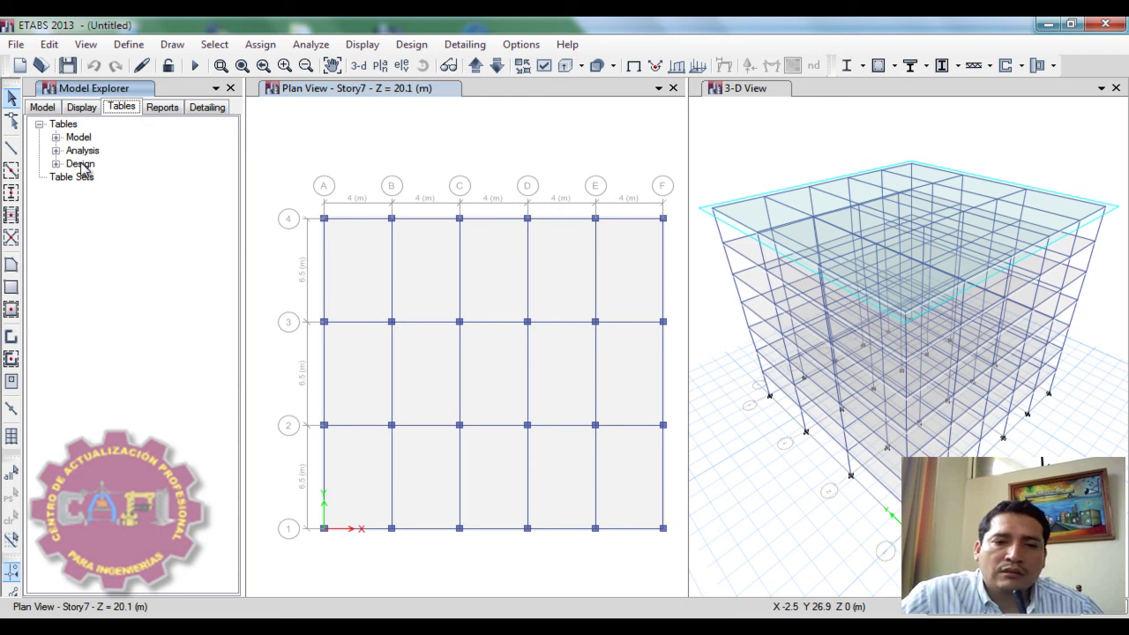
left_click(171, 111)
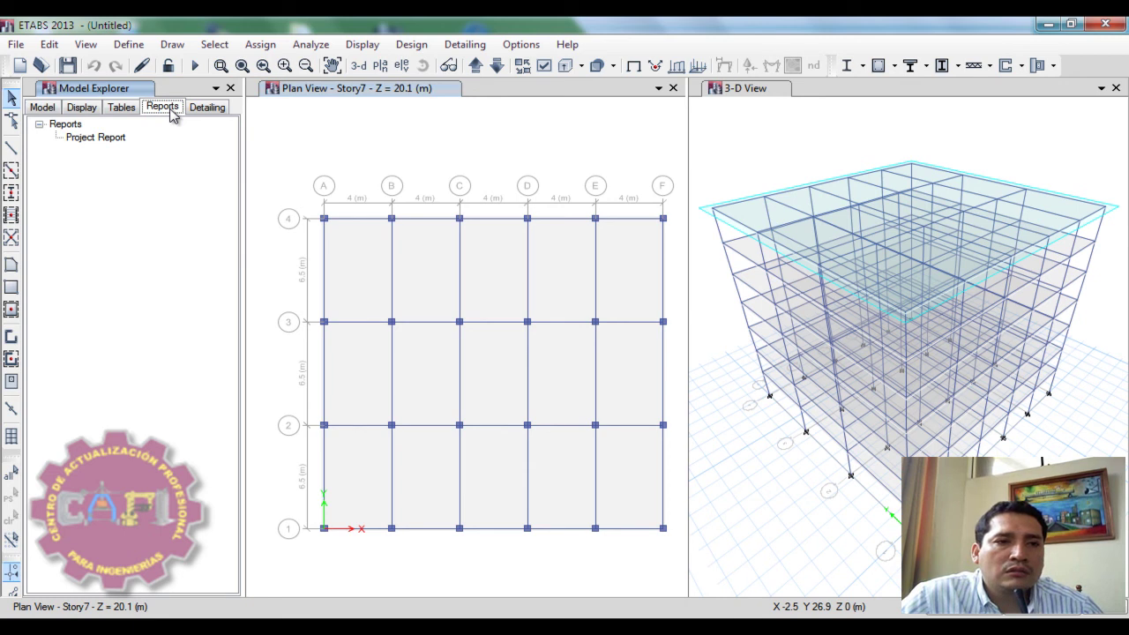
left_click(208, 111)
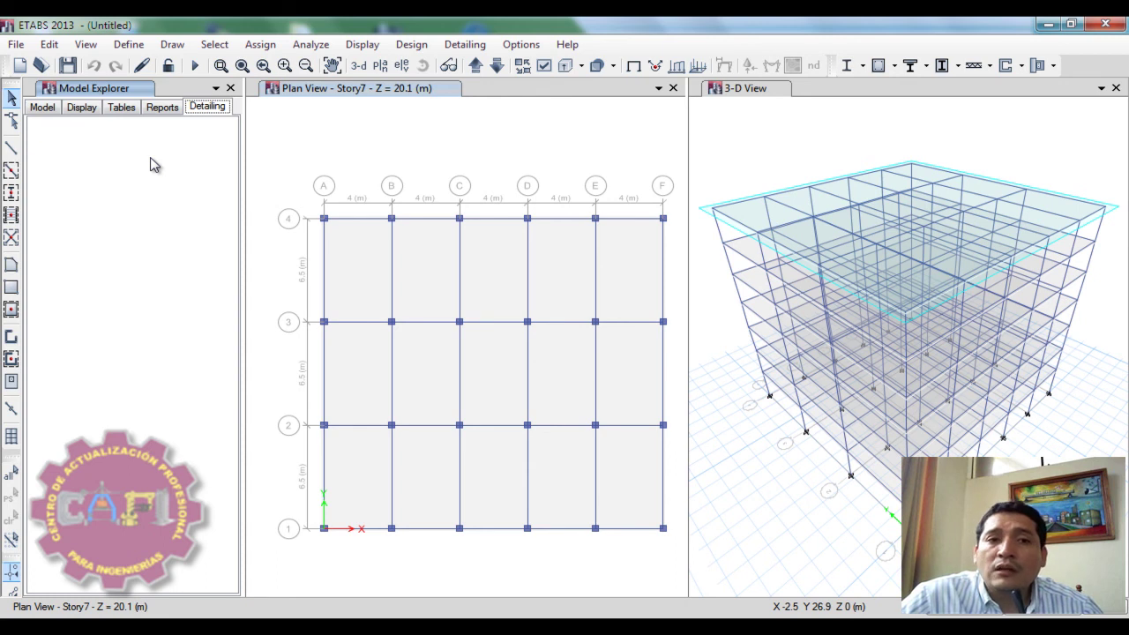
left_click(769, 147)
left_click(500, 159)
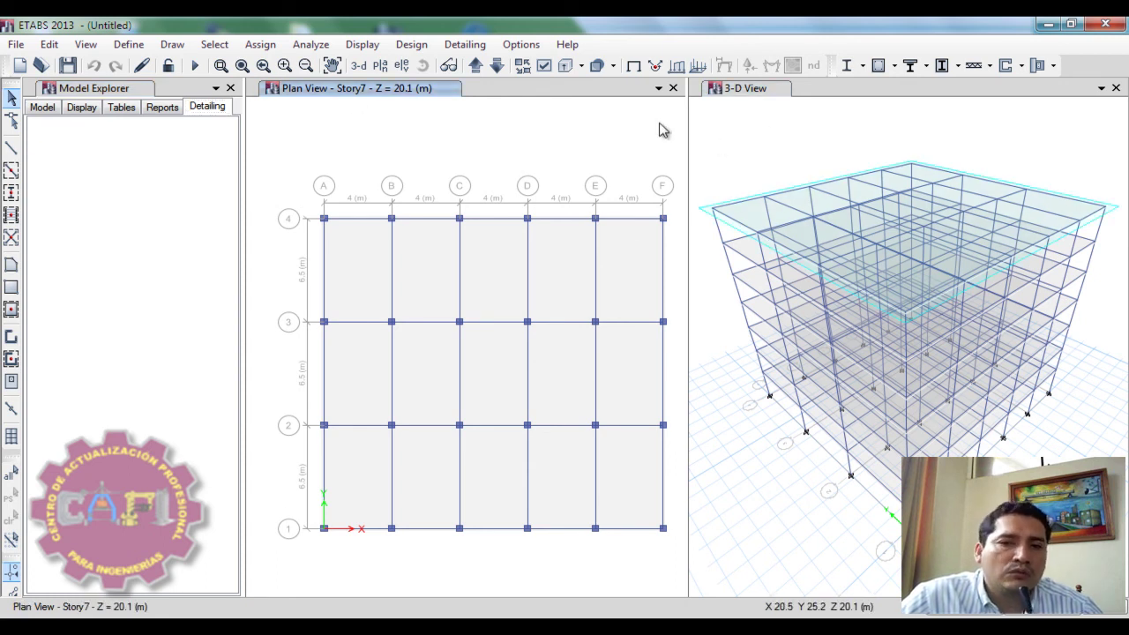